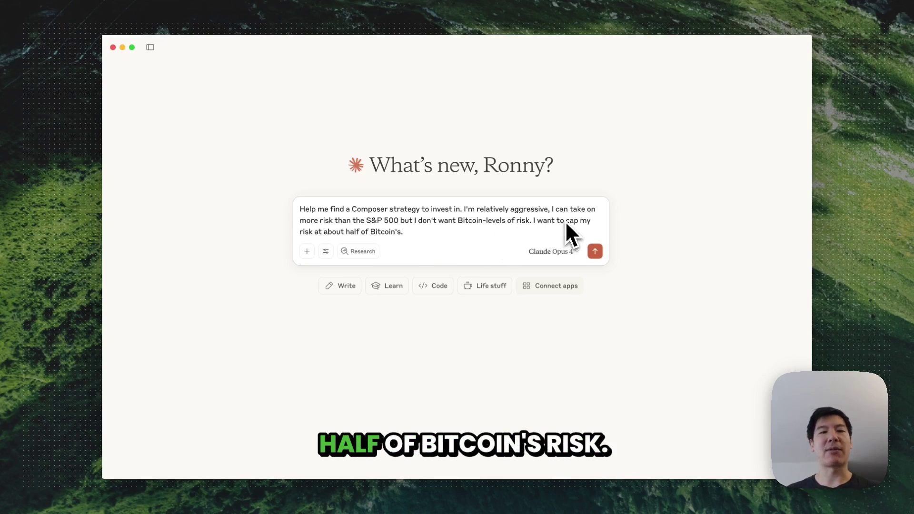
# Step: Send the strategy request, then follow recommendation 1's 'View Strategy' link for VIX Mid-Term Futures
pyautogui.click(595, 252)
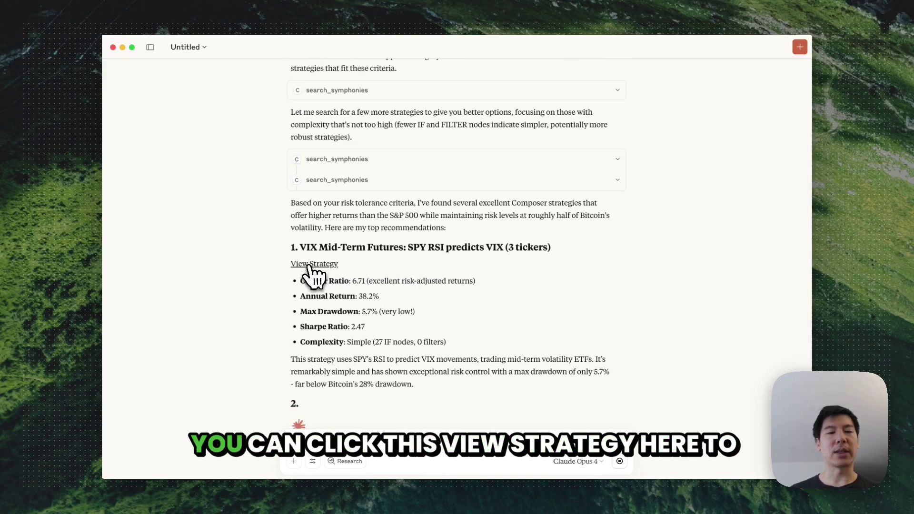
pyautogui.click(315, 216)
# Step: Confirm the external link and add Bitcoin (Crypto > BTC) as a backtest chart benchmark
pyautogui.click(487, 290)
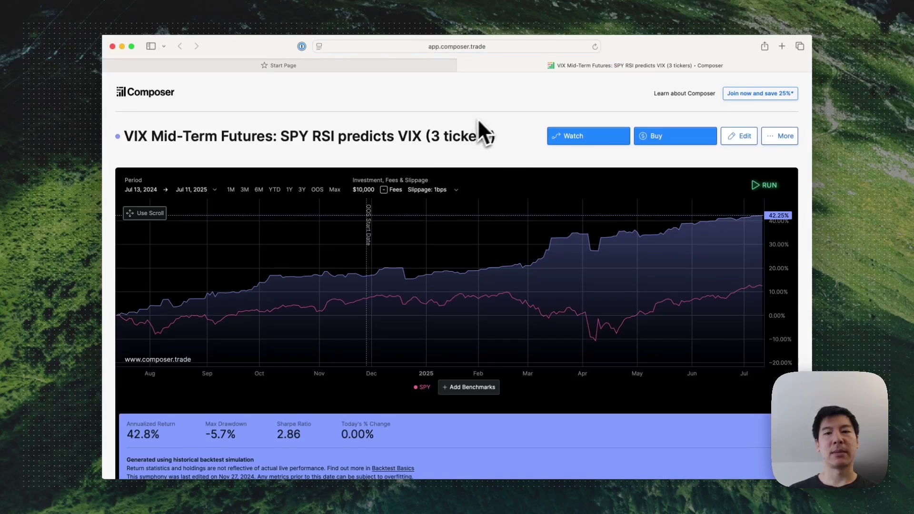
pyautogui.scroll(-1, 486, 121)
pyautogui.click(469, 359)
pyautogui.click(538, 414)
pyautogui.click(342, 171)
pyautogui.click(379, 279)
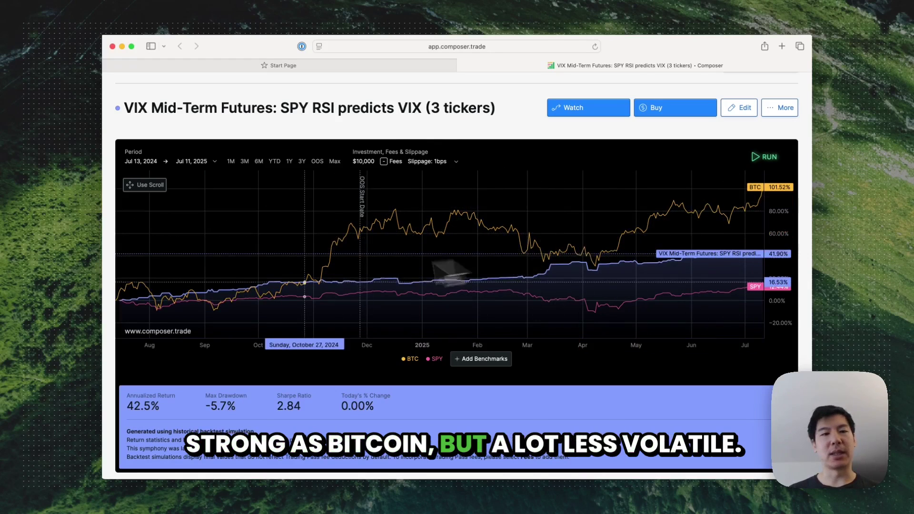
pyautogui.scroll(-2, 463, 249)
pyautogui.scroll(-8, 462, 249)
pyautogui.scroll(-6, 463, 249)
pyautogui.scroll(-2, 462, 249)
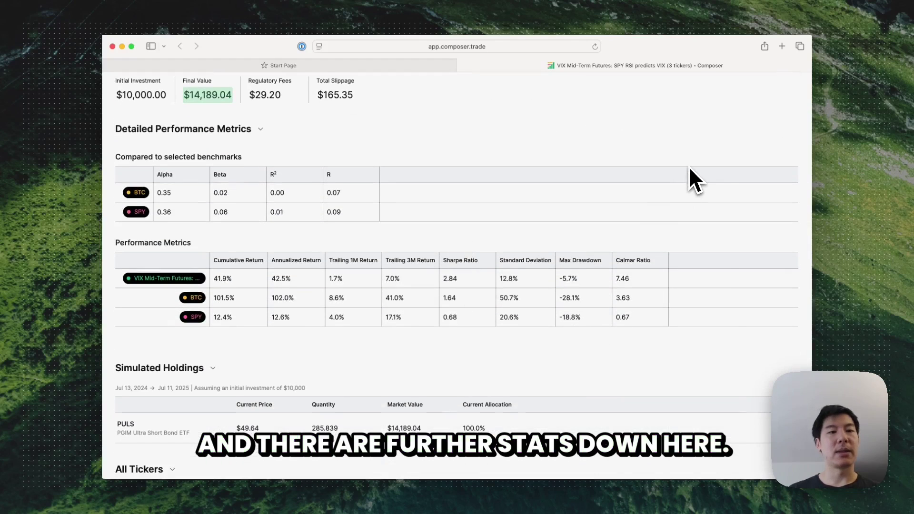
# Step: Switch back to the Claude chat window with super+Tab
pyautogui.press('super+Tab')
pyautogui.scroll(-3, 613, 166)
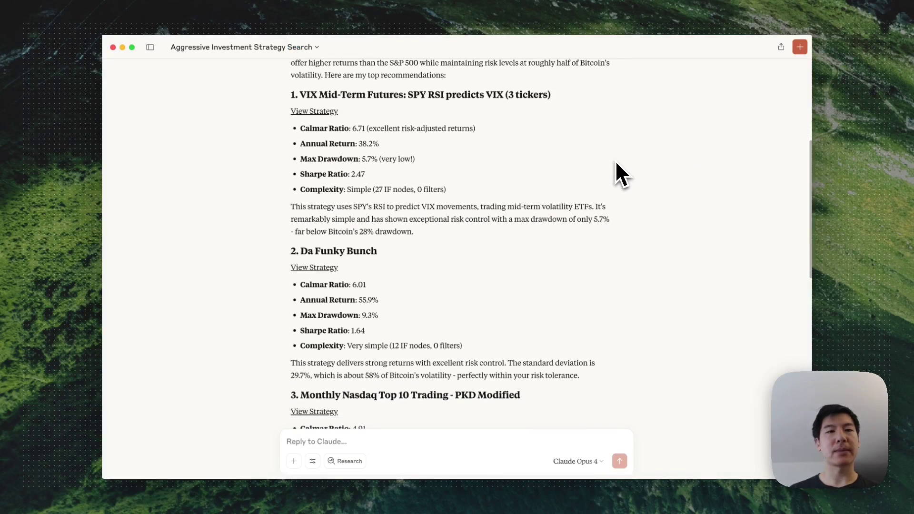
pyautogui.scroll(-4, 428, 179)
pyautogui.scroll(-4, 428, 180)
pyautogui.scroll(-6, 429, 180)
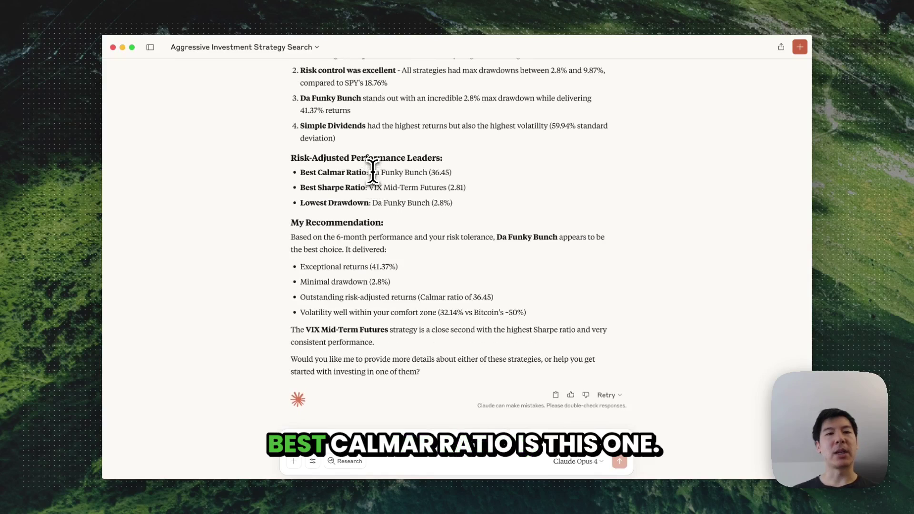
# Step: Highlight Da Funky Bunch's best Calmar ratio and the final recommendation in the backtest summary
pyautogui.moveTo(374, 172); pyautogui.dragTo(447, 172)
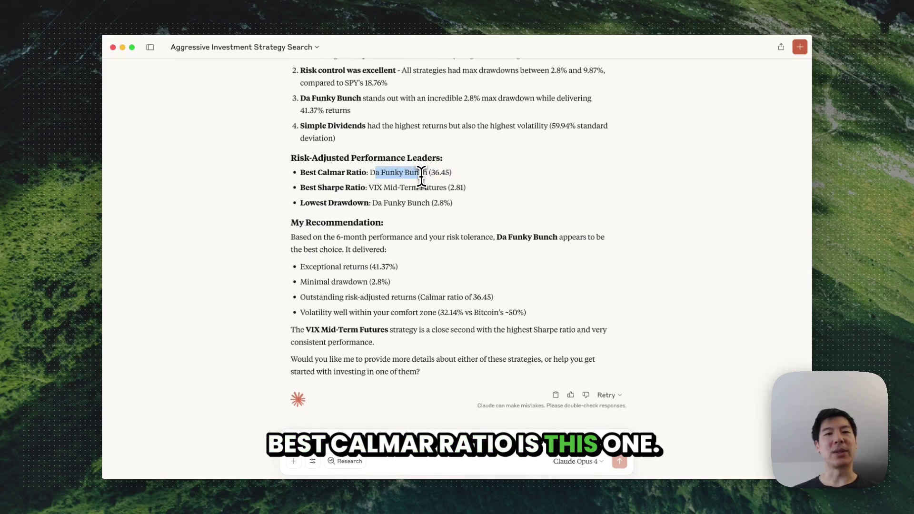
pyautogui.moveTo(369, 188); pyautogui.dragTo(408, 187)
pyautogui.click(443, 211)
pyautogui.moveTo(291, 236); pyautogui.dragTo(566, 256)
pyautogui.moveTo(501, 237); pyautogui.dragTo(557, 237)
pyautogui.click(556, 265)
pyautogui.click(481, 436)
pyautogui.write('Invest $100 in your favori')
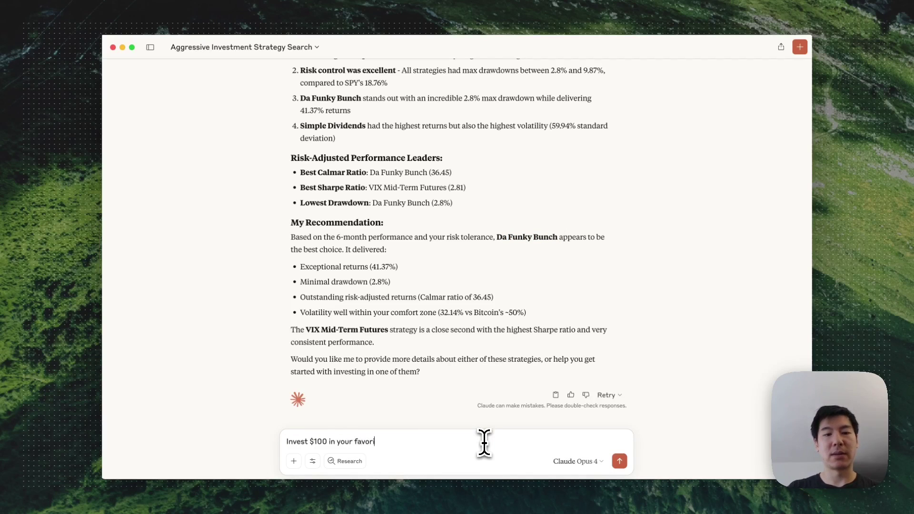
pyautogui.write('te one')
# Step: Send the $100 investment request and allow invest_in_symphony and copy_symphony once each
pyautogui.press('Return')
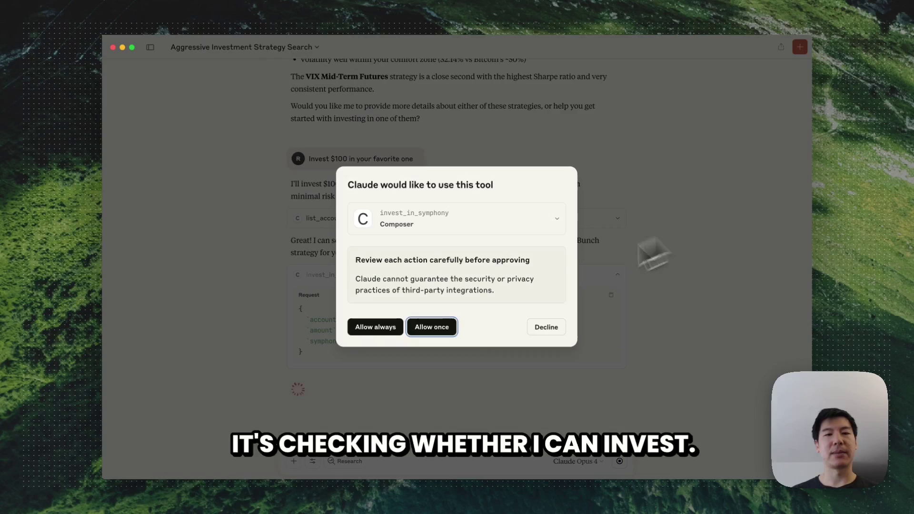
pyautogui.click(443, 326)
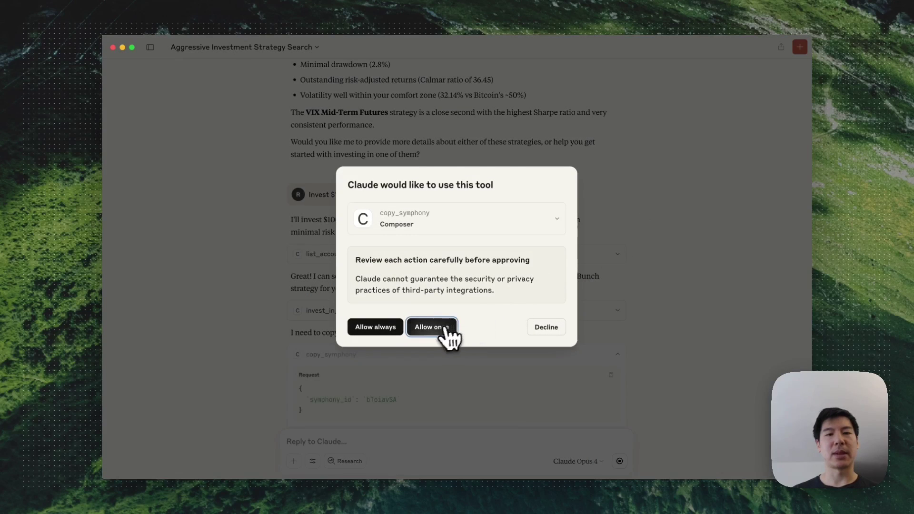
pyautogui.click(444, 334)
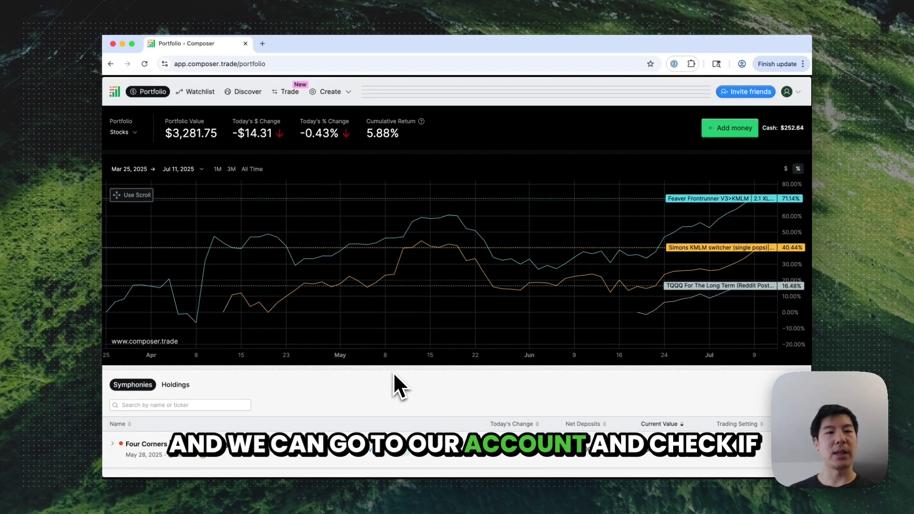
pyautogui.scroll(-2, 393, 372)
pyautogui.scroll(-3, 394, 372)
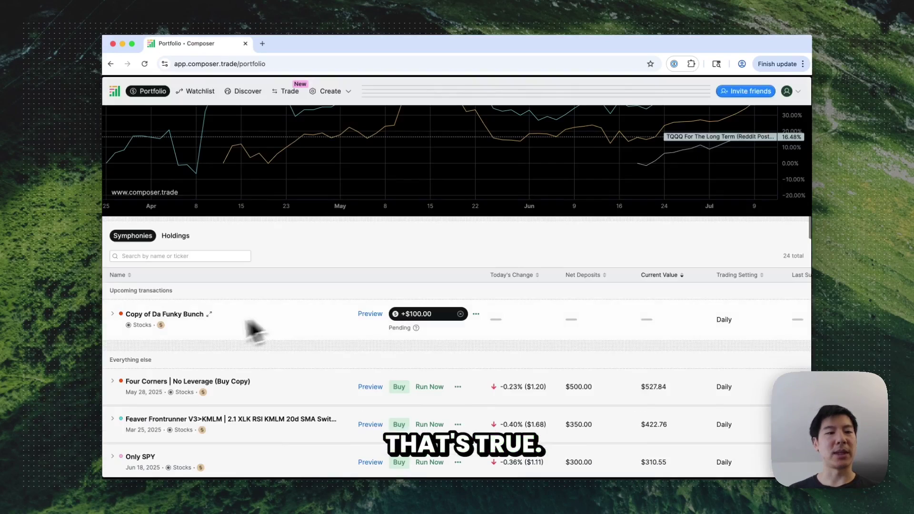